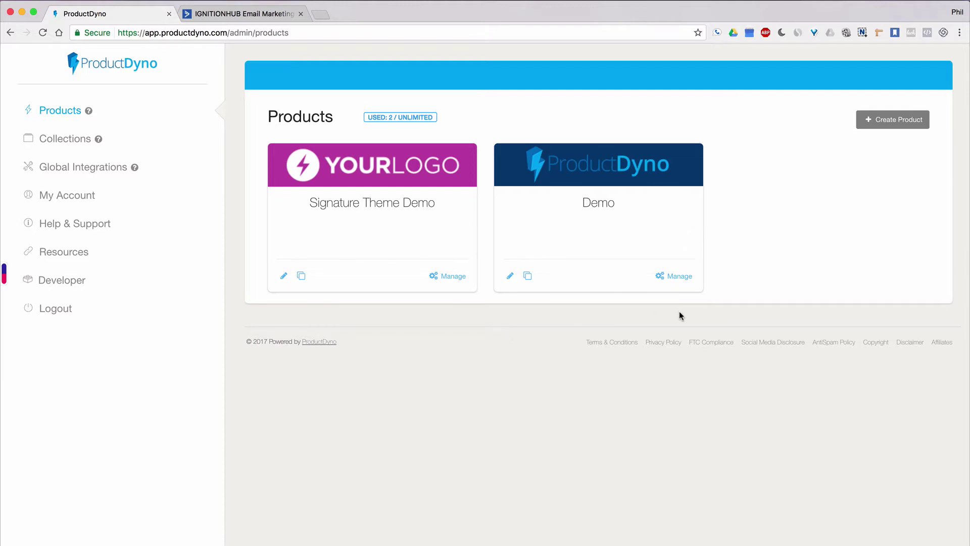
- Open the Demo product's Domain & Access settings and read the Paid, Free and Public Access help tips
left_click(674, 278)
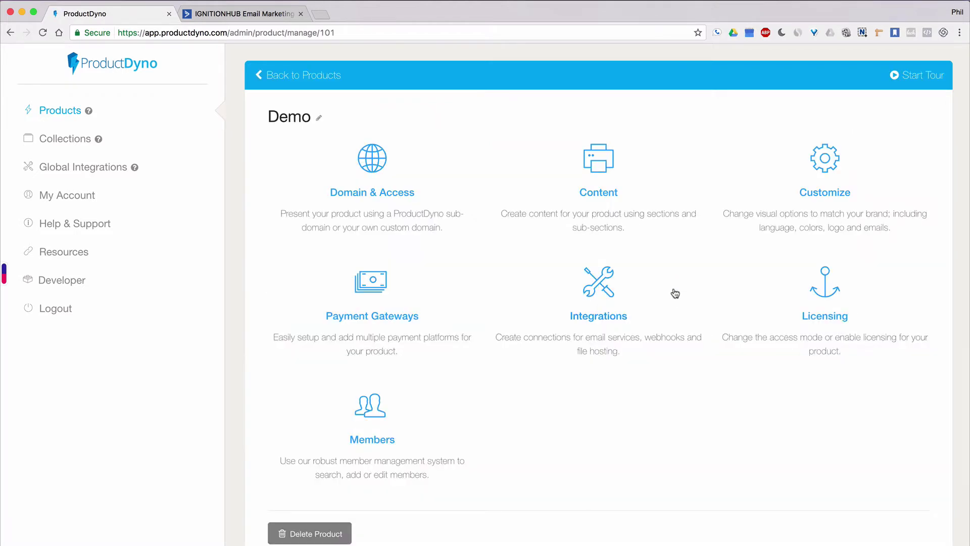
left_click(391, 198)
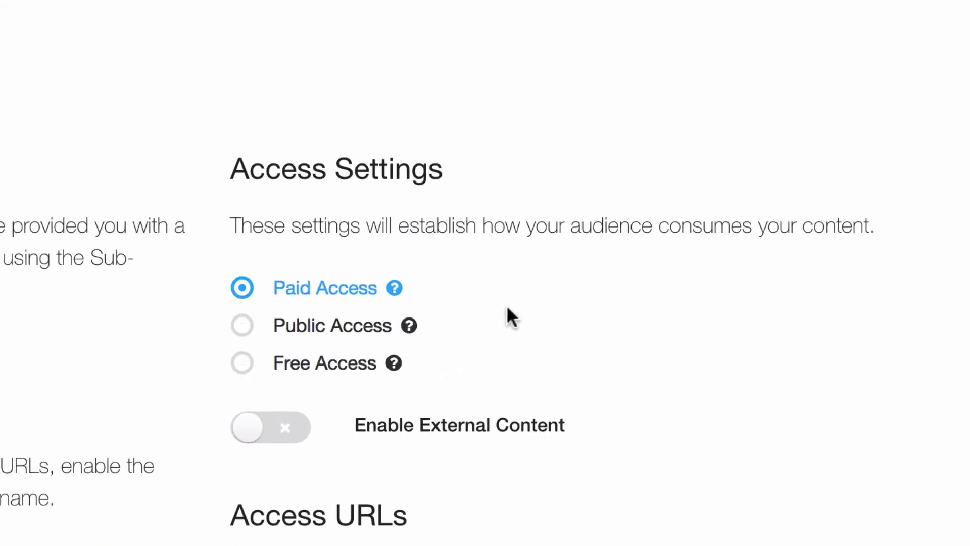
mouse_move(395, 292)
mouse_move(391, 362)
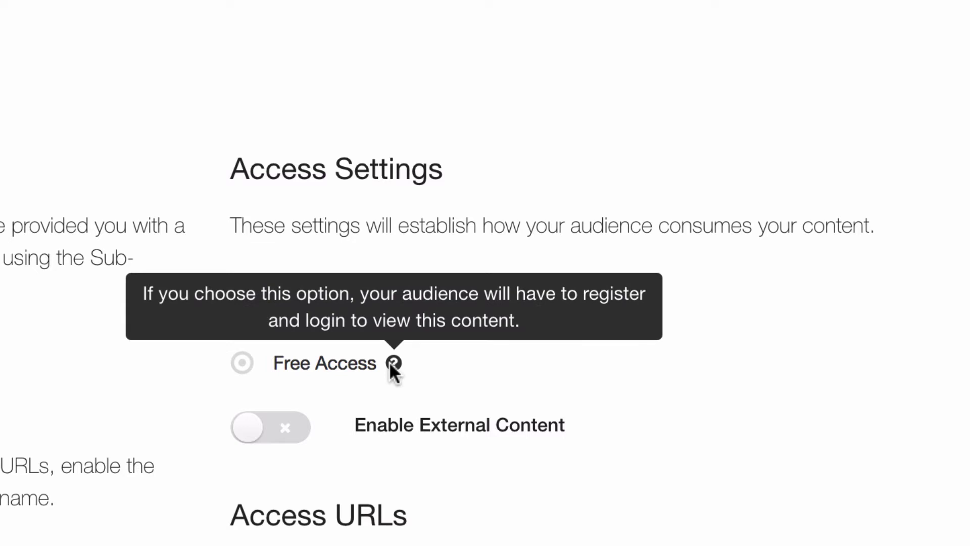
mouse_move(409, 326)
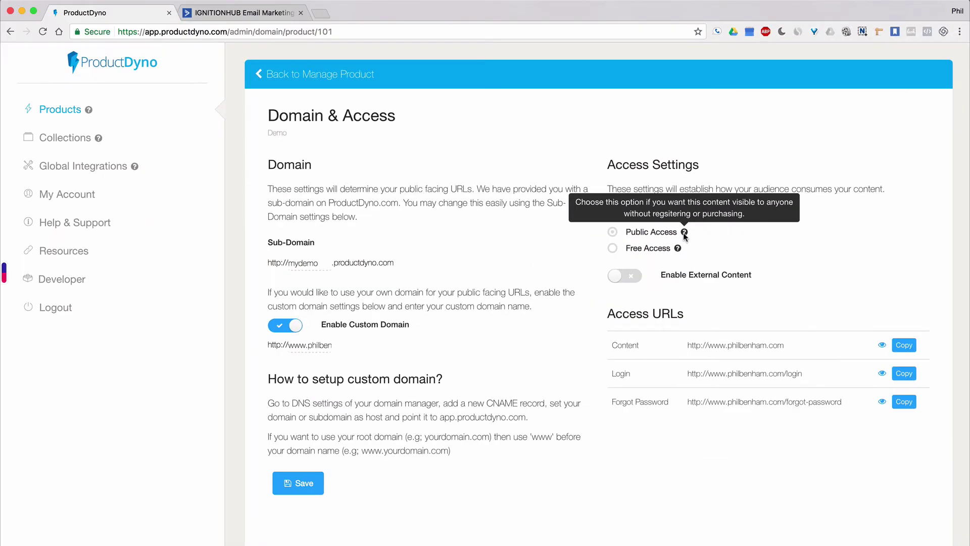
- Return to the Demo product's management page and open its Integrations
left_click(345, 79)
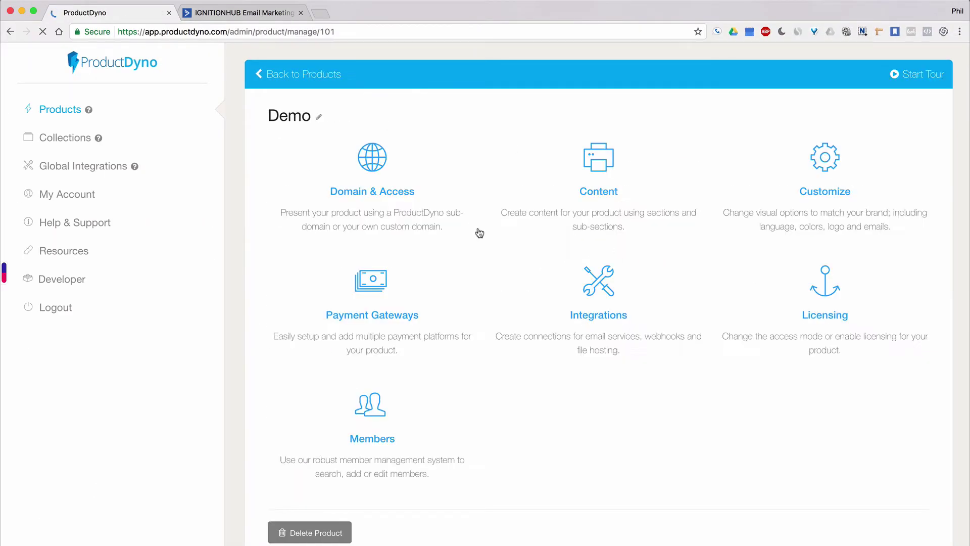
left_click(595, 295)
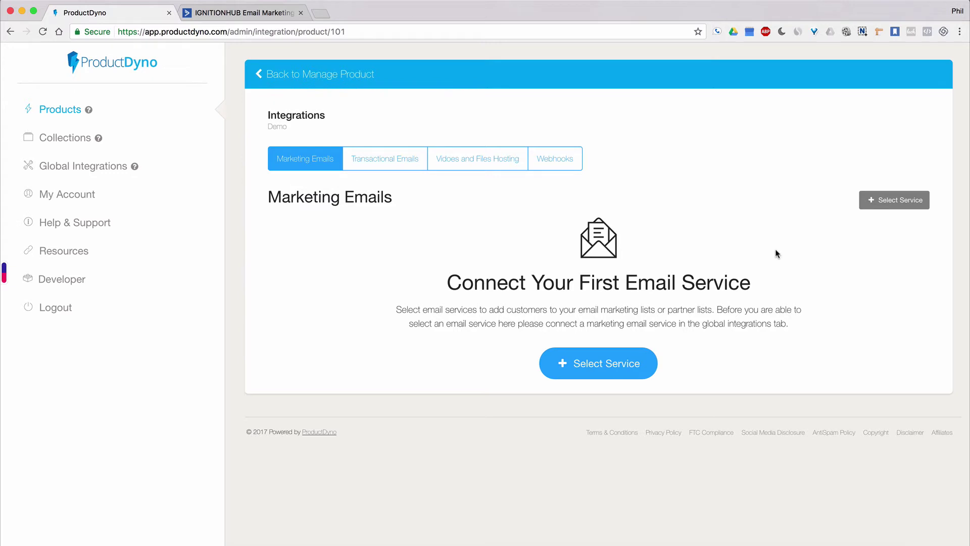
left_click(891, 201)
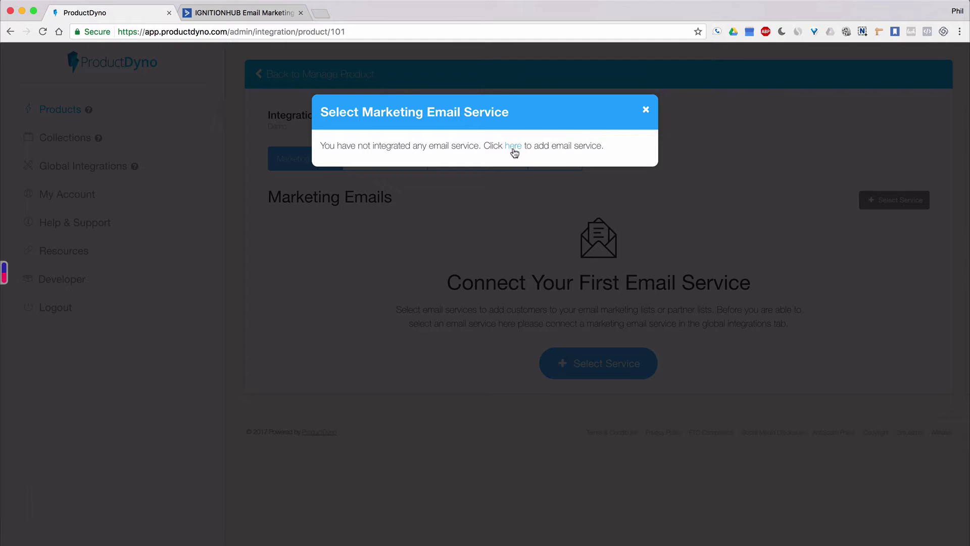
left_click(646, 112)
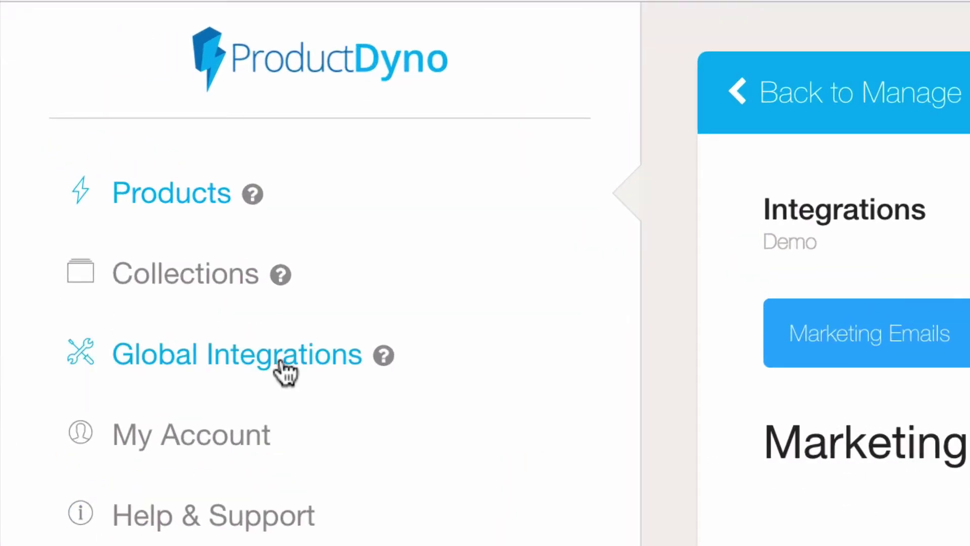
- Under Global Integrations > Marketing Emails, add an ActiveCampaign integration with nickname 'AC'
left_click(282, 359)
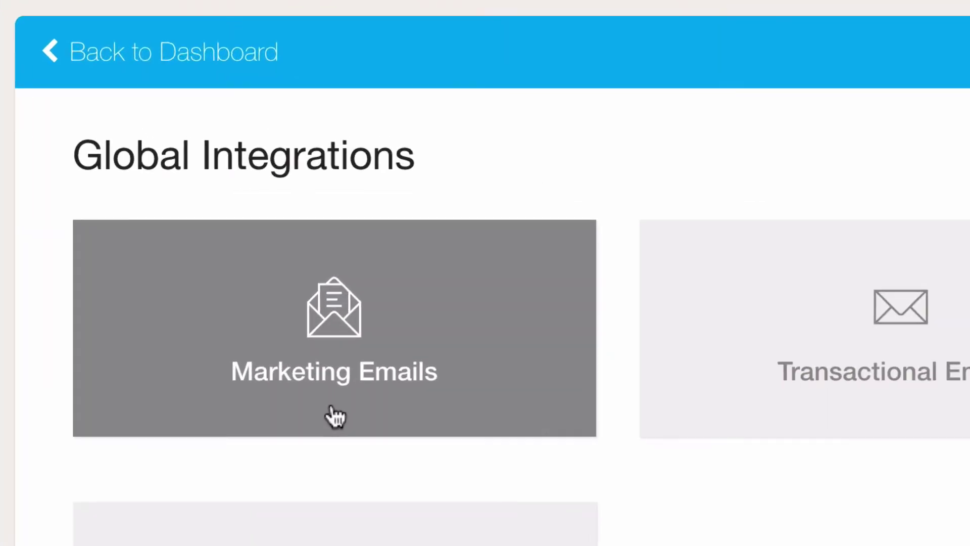
left_click(331, 402)
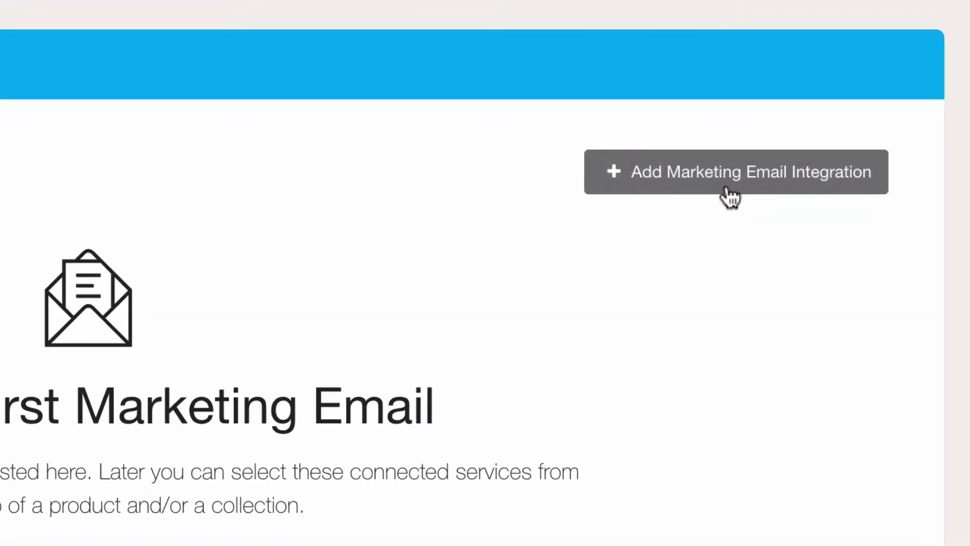
left_click(728, 194)
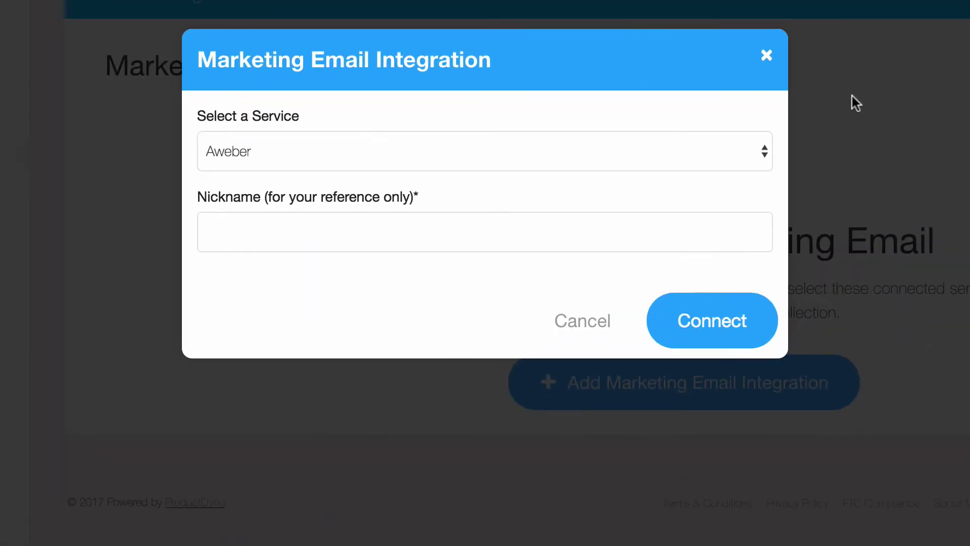
left_click(490, 152)
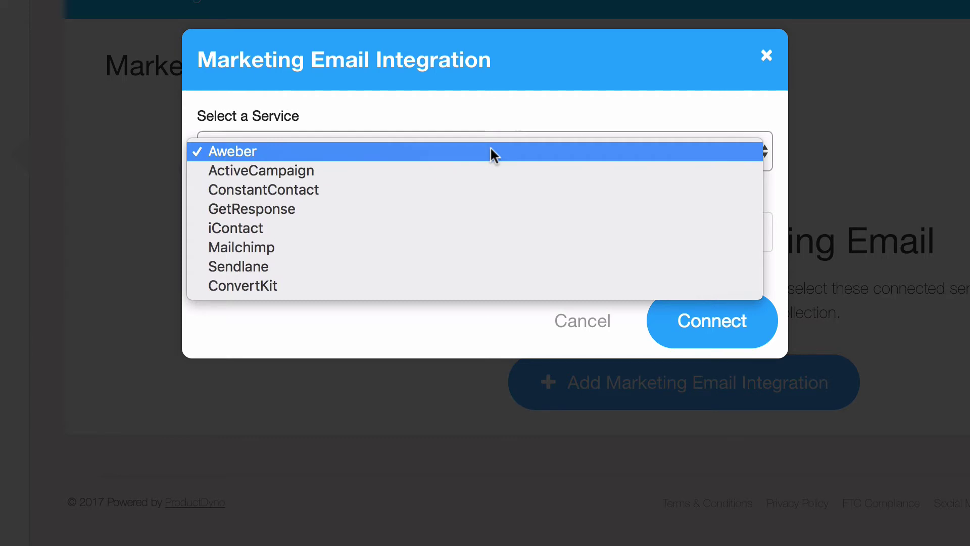
left_click(481, 170)
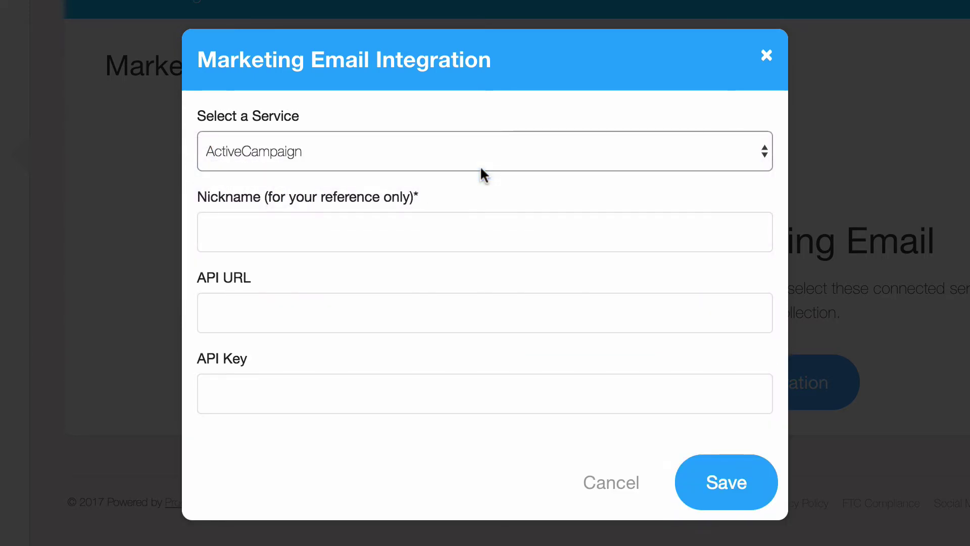
left_click(475, 238)
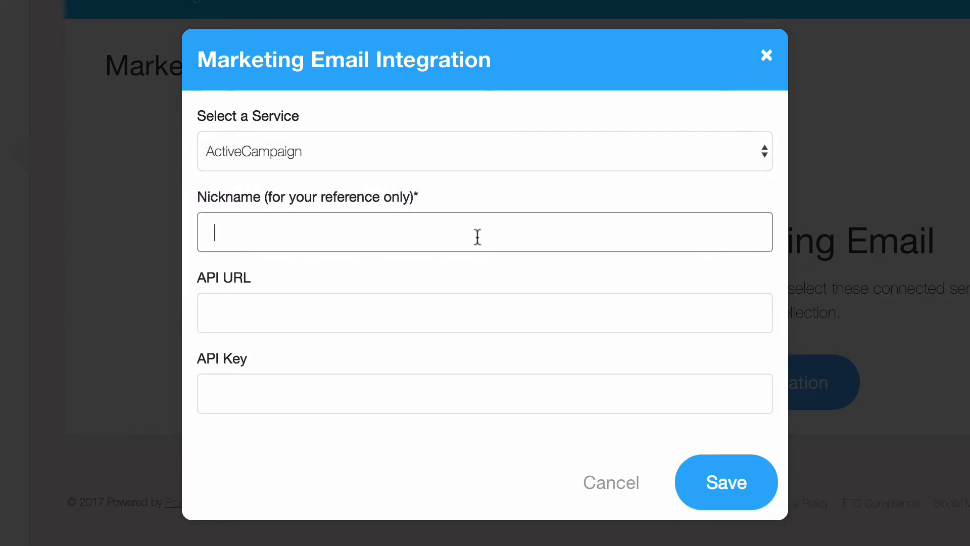
type("AC")
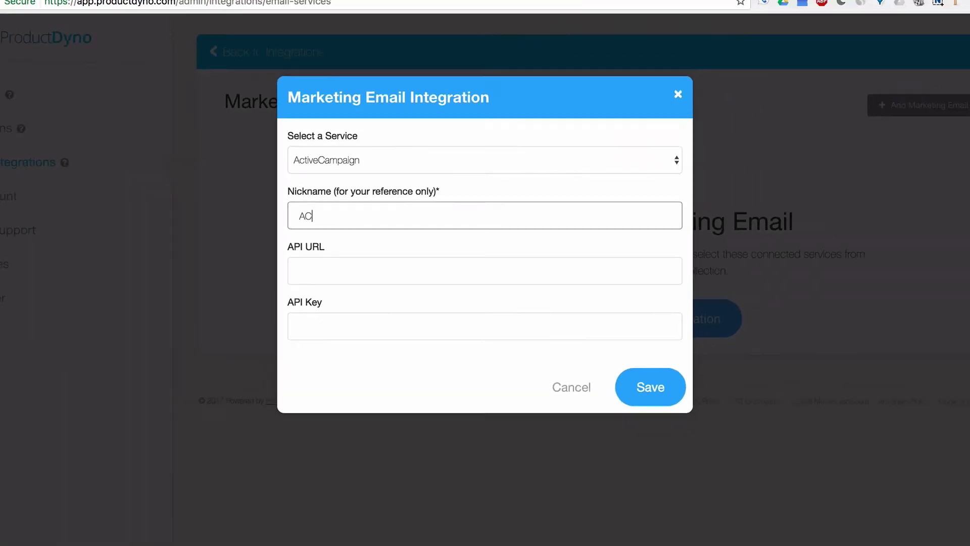
- In ActiveCampaign, go to My Settings > Developer to show the API Access URL and key
left_click(235, 11)
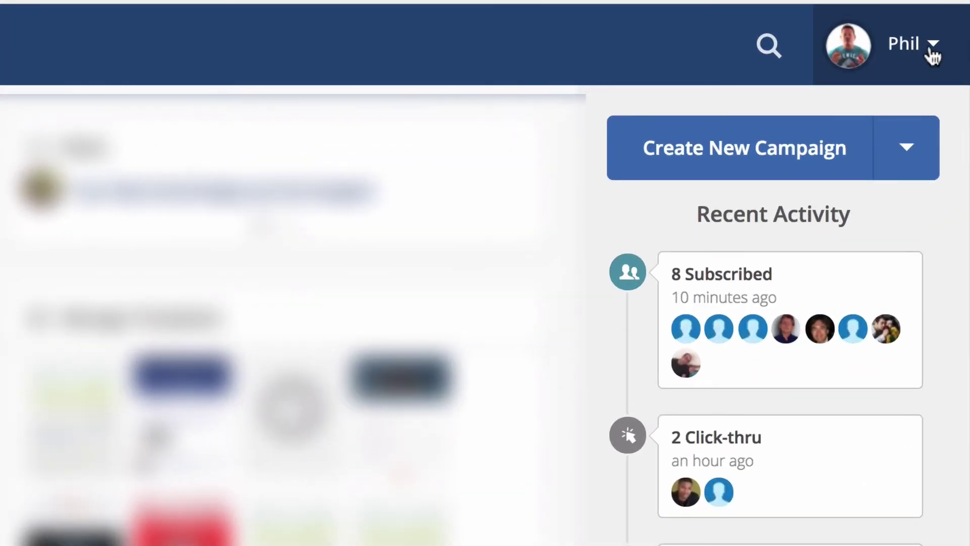
left_click(946, 61)
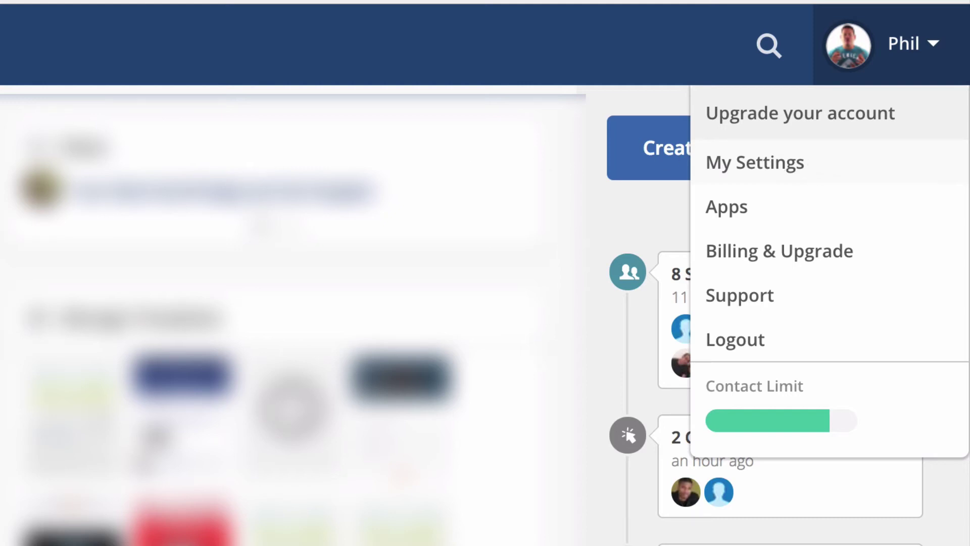
left_click(755, 162)
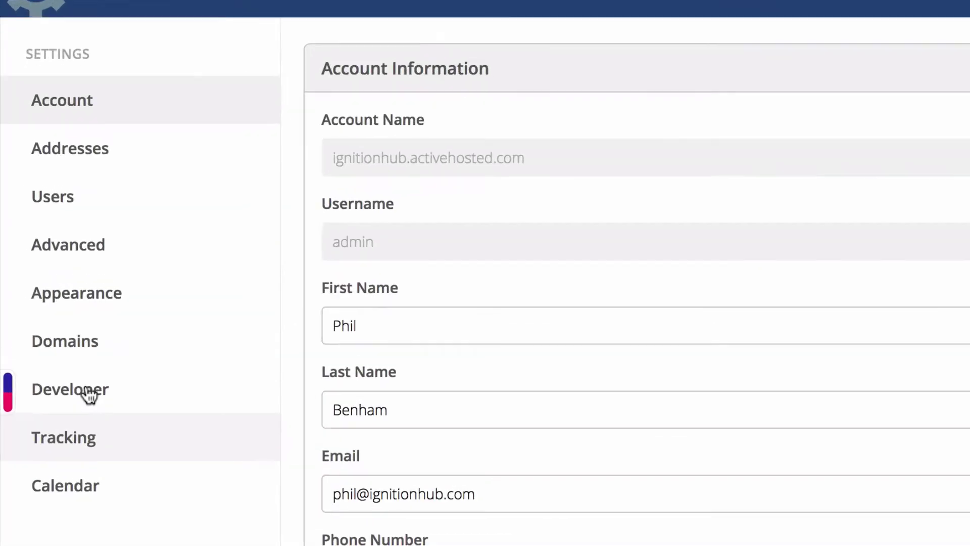
left_click(119, 455)
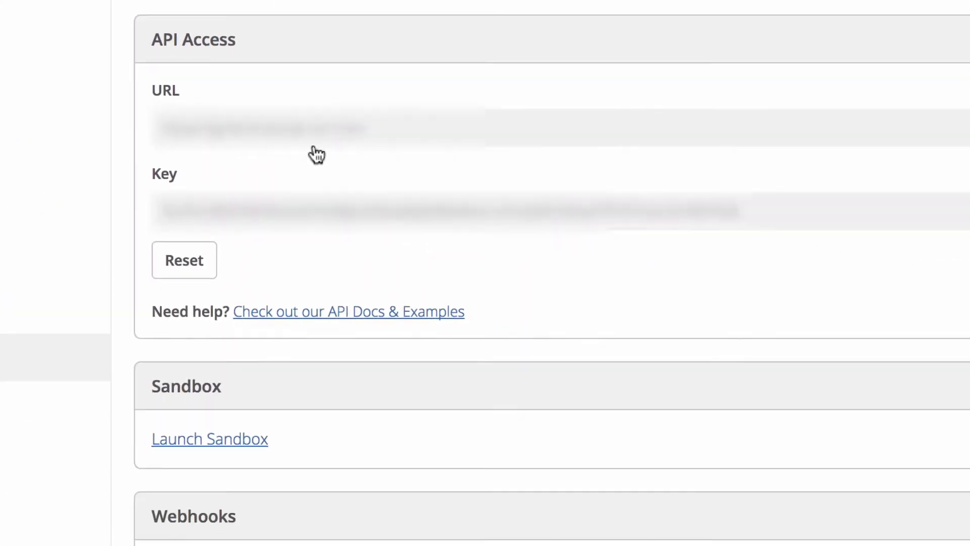
- Copy ActiveCampaign's API URL into the AC integration's API URL field
left_click(354, 123)
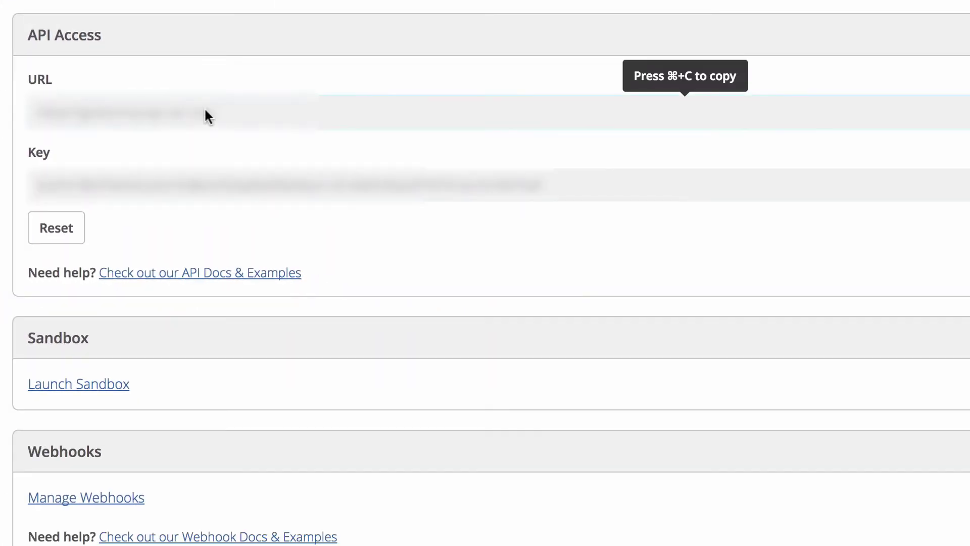
key("super+c")
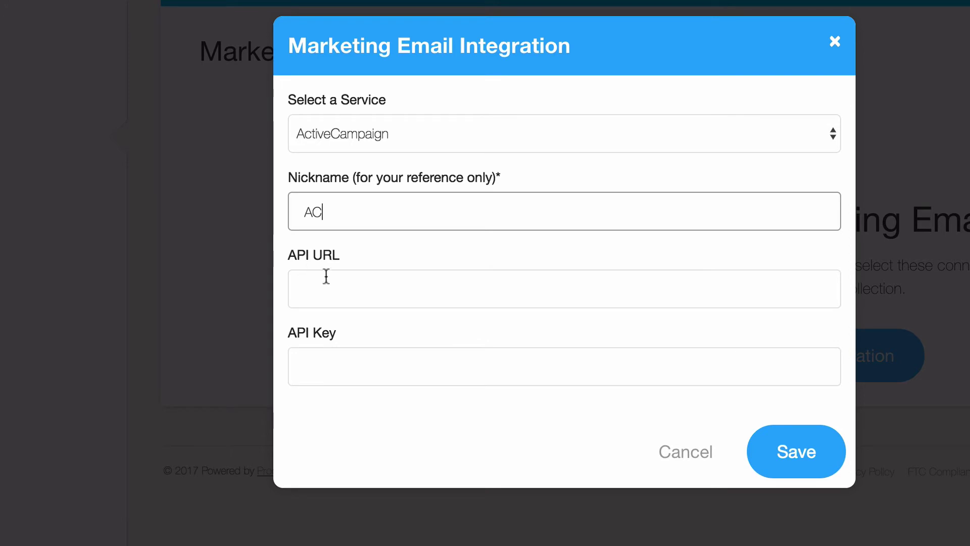
left_click(325, 285)
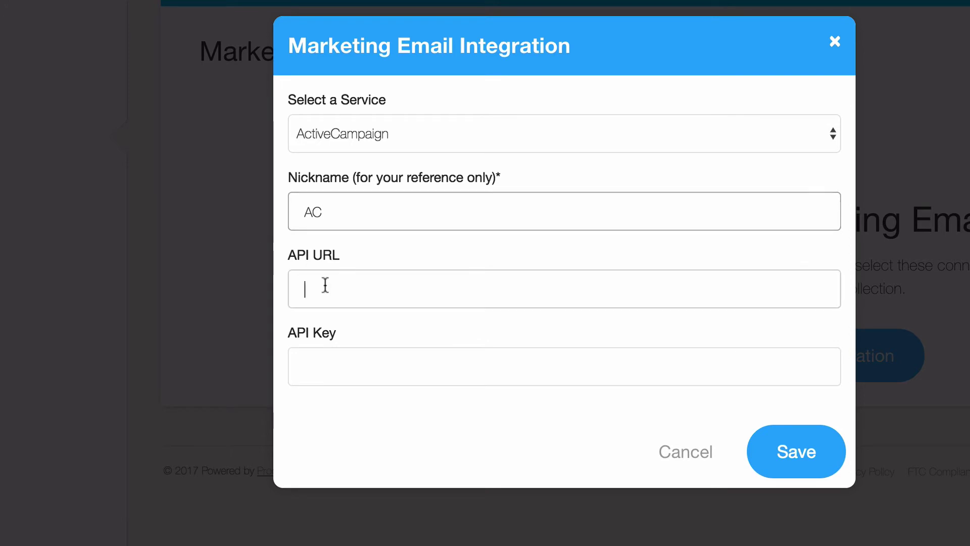
key("super+v")
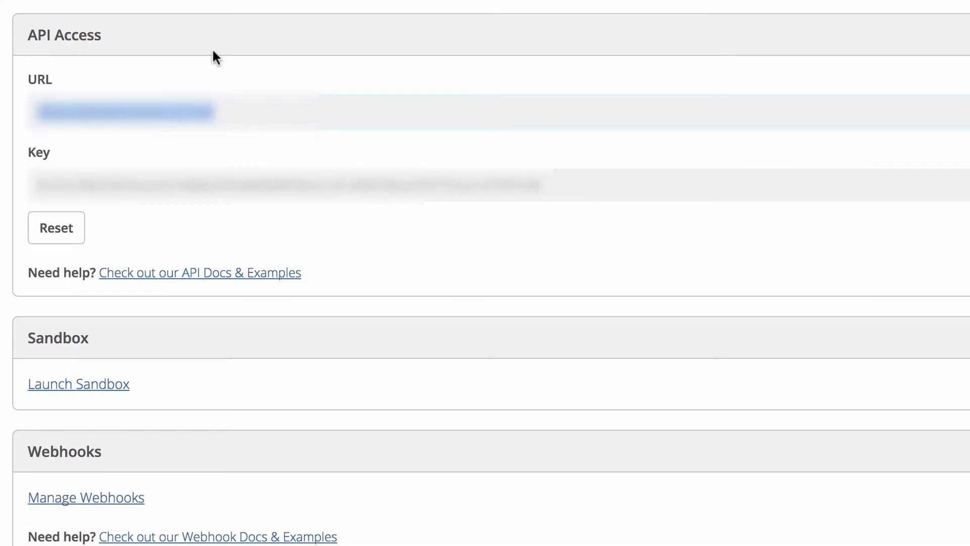
- Copy the ActiveCampaign API key into the API Key field and save the AC integration
left_click(224, 185)
key("super+c")
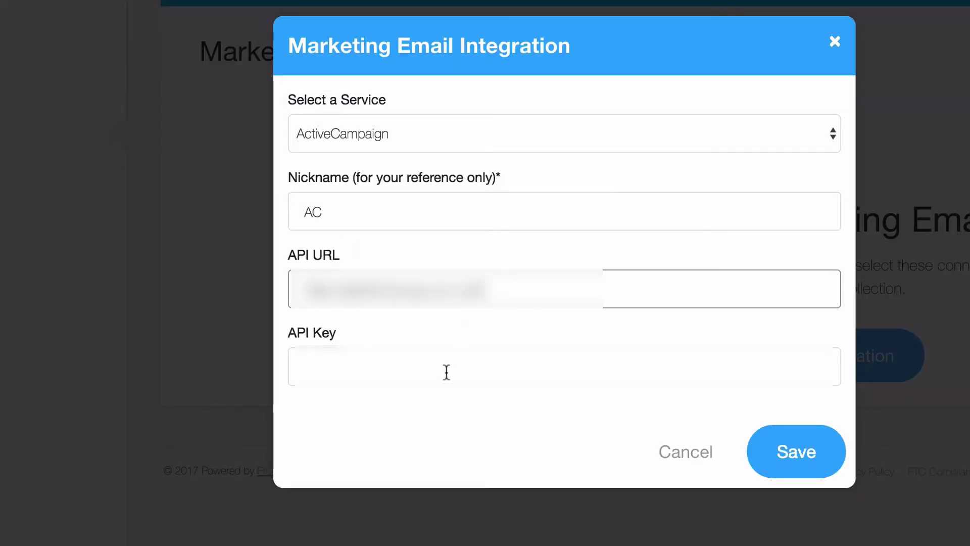
left_click(449, 371)
key("super+v")
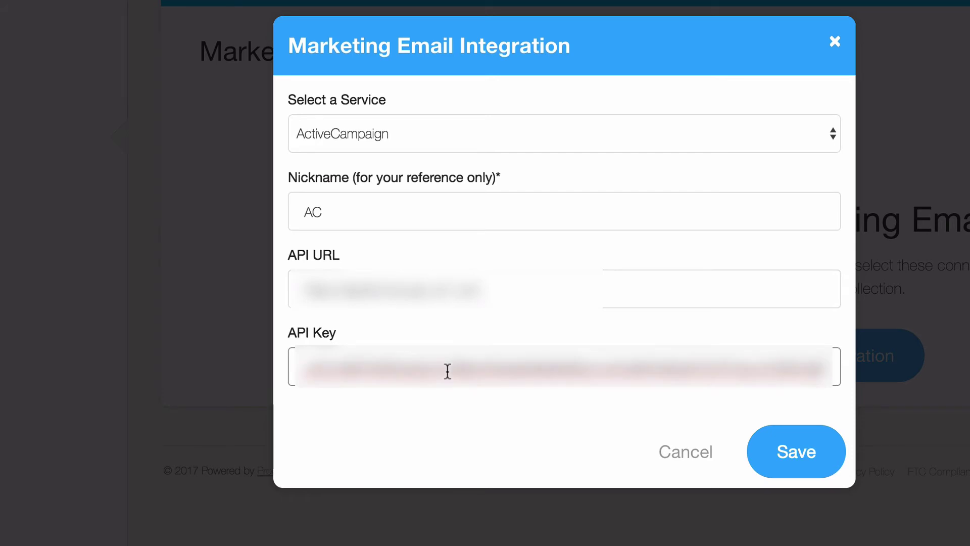
left_click(774, 466)
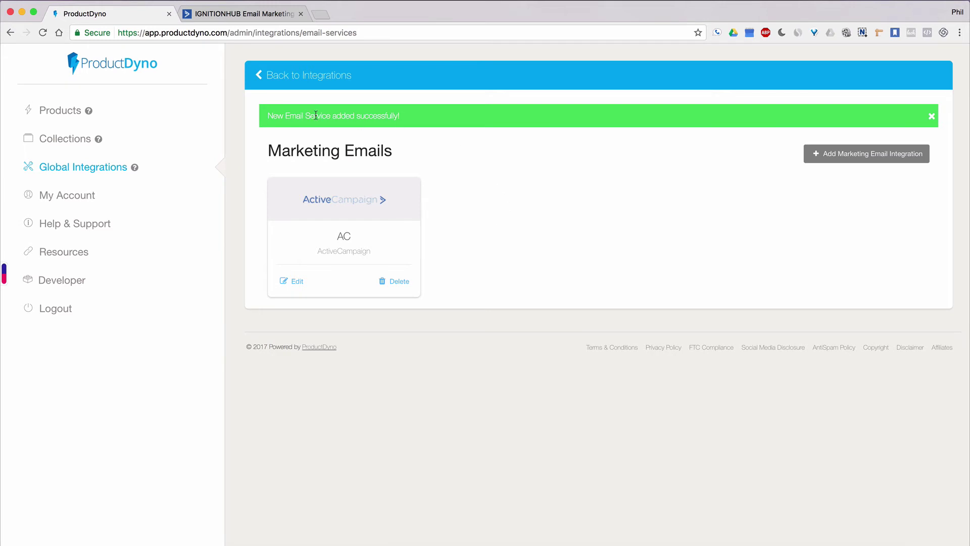
- Go to the Products list from the left sidebar
left_click(67, 112)
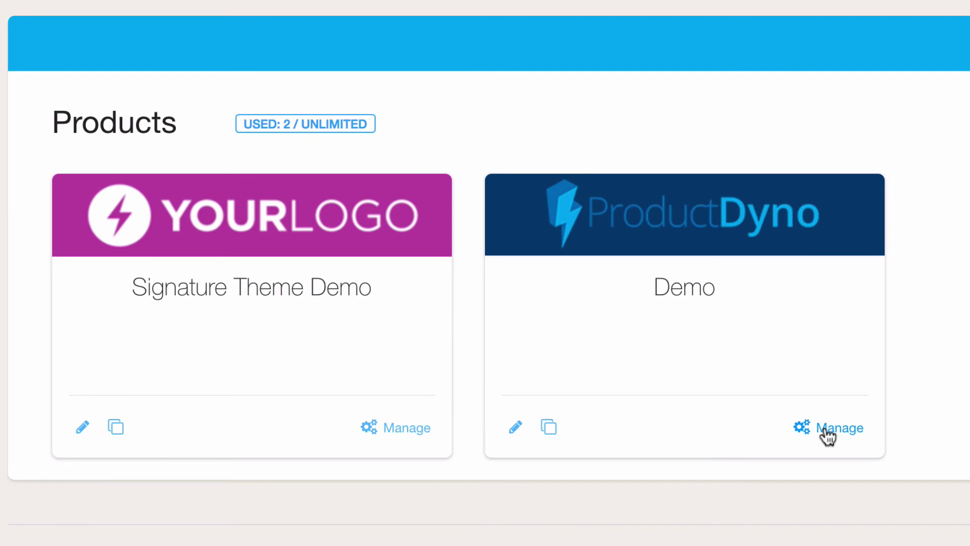
- In Demo's Integrations, set the email service to AC with the ProductDyno list and save
left_click(825, 429)
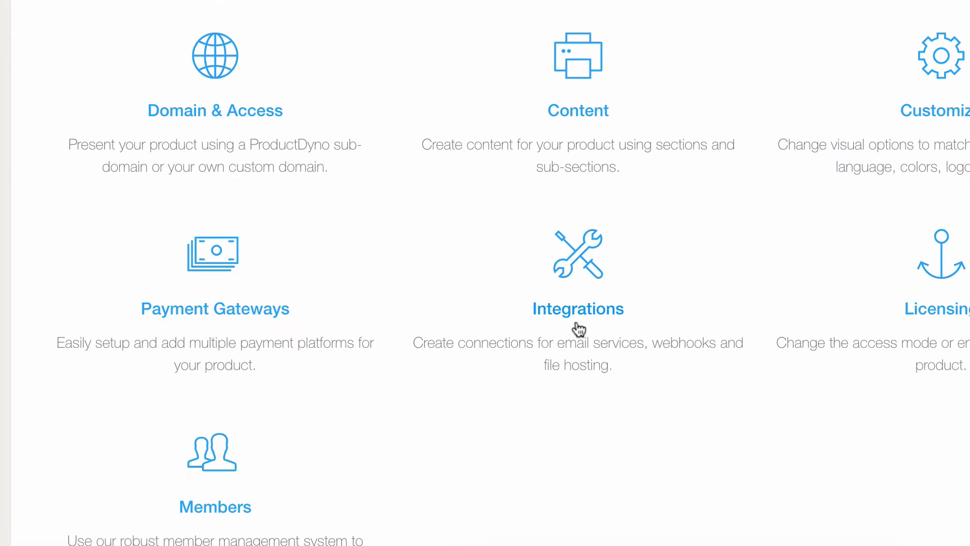
left_click(475, 323)
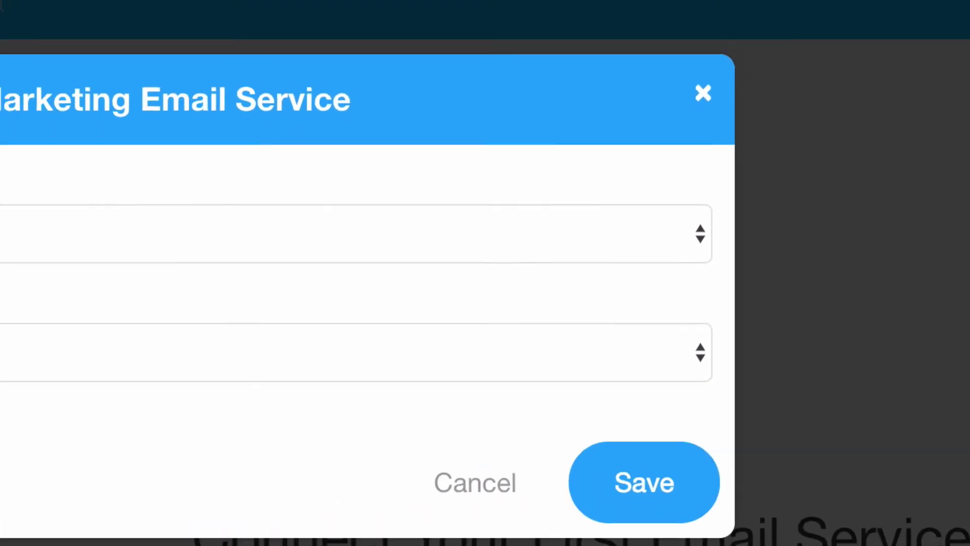
left_click(469, 235)
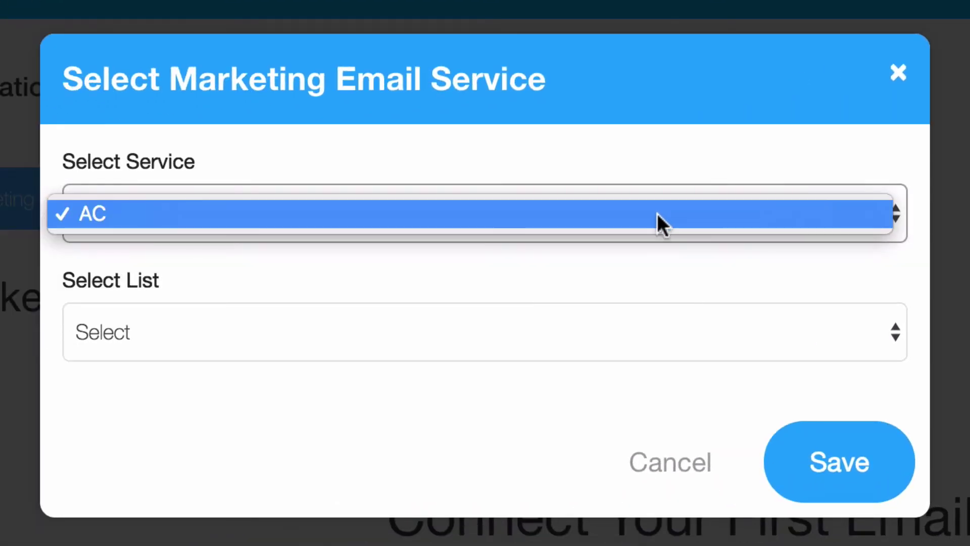
left_click(657, 213)
left_click(511, 338)
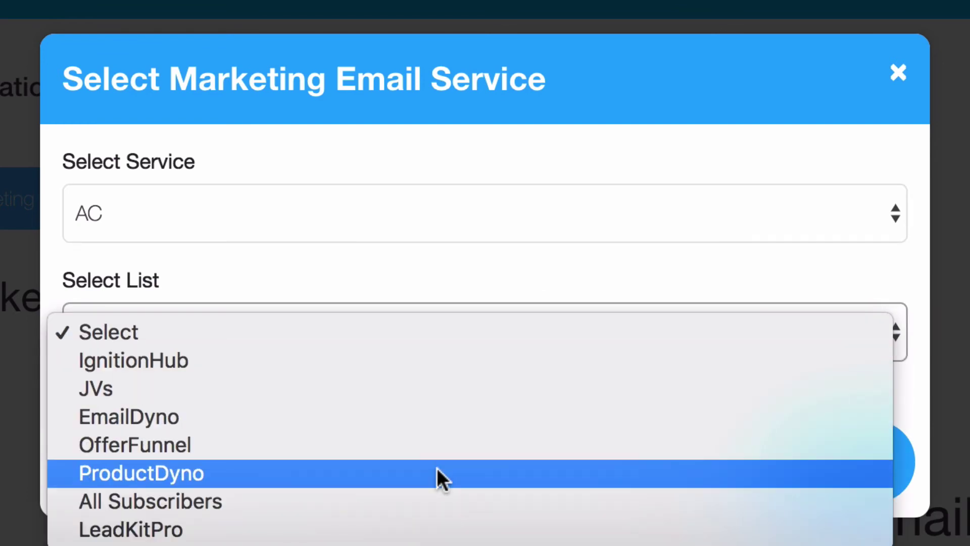
left_click(437, 468)
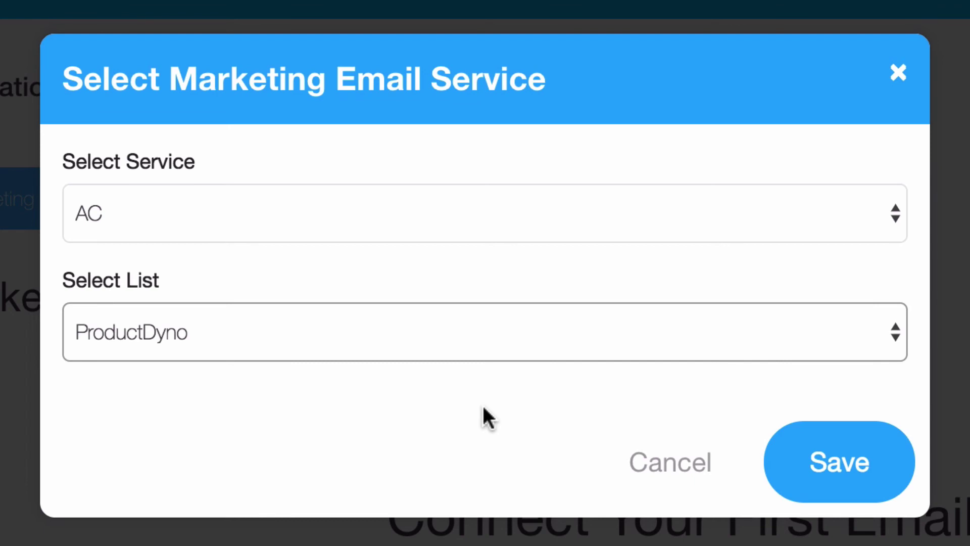
left_click(817, 466)
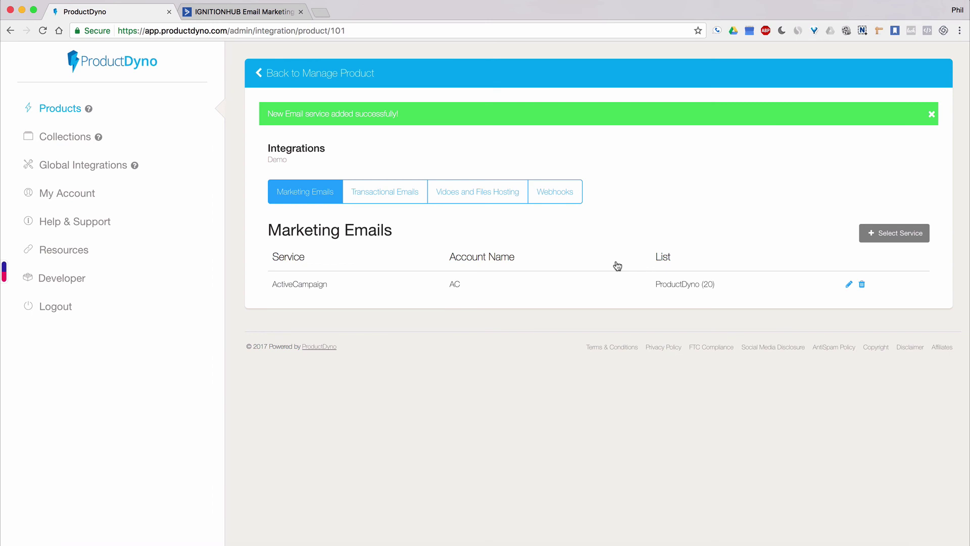